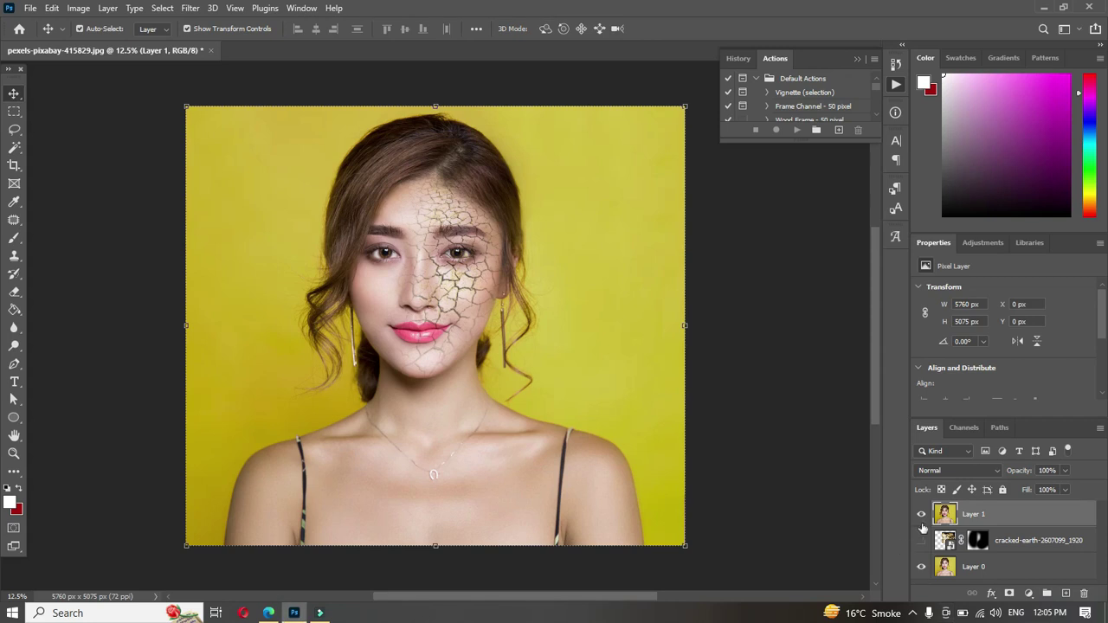
Step: Toggle Layer 1's visibility to compare the cracked-face result with the original portrait
left_click(921, 516)
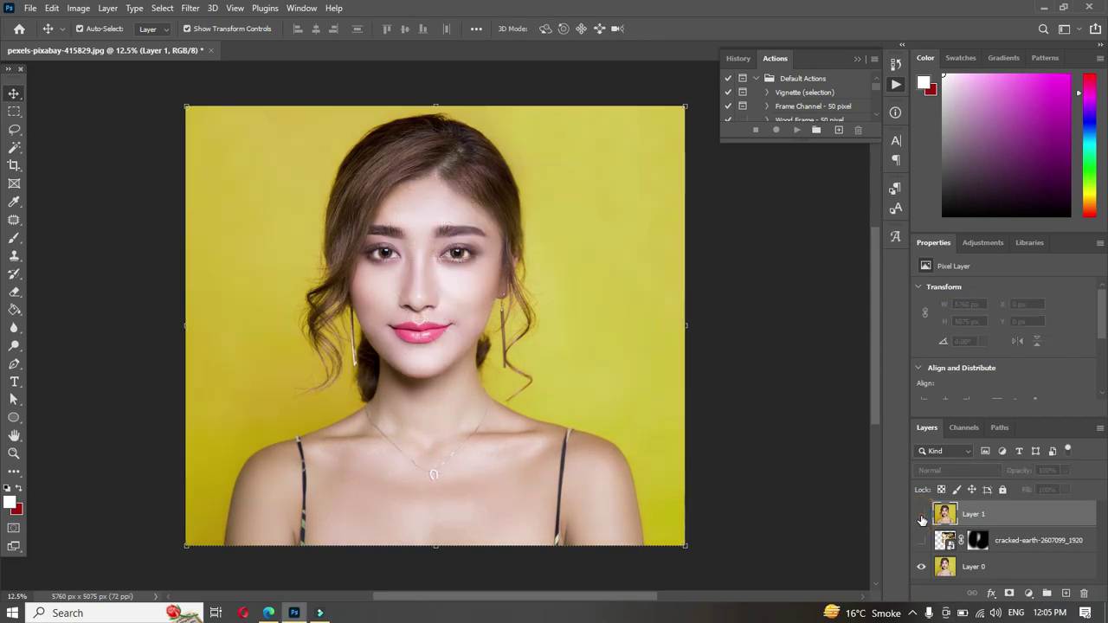
left_click(921, 515)
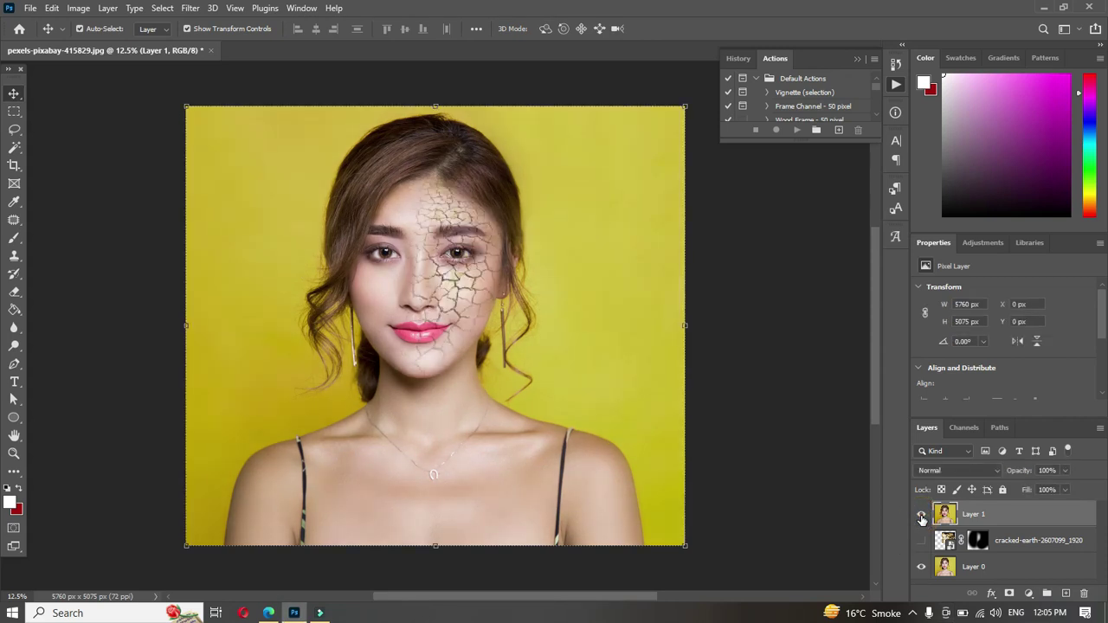
left_click(922, 516)
left_click(922, 517)
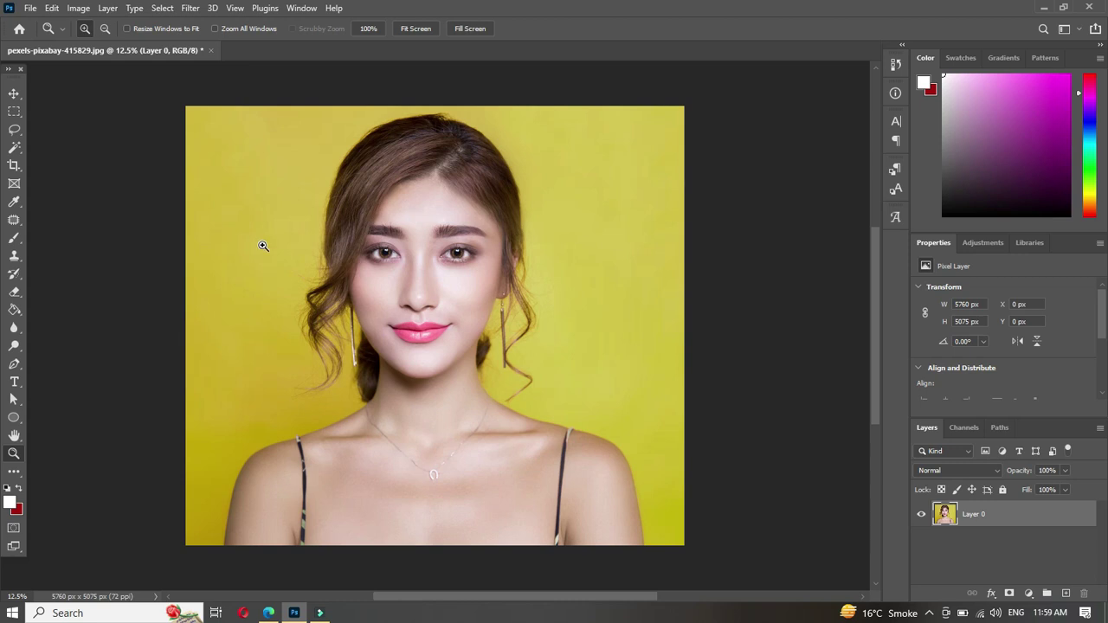
Step: Place the cracked-earth image from Downloads as an embedded layer and enlarge it over the face
left_click(31, 8)
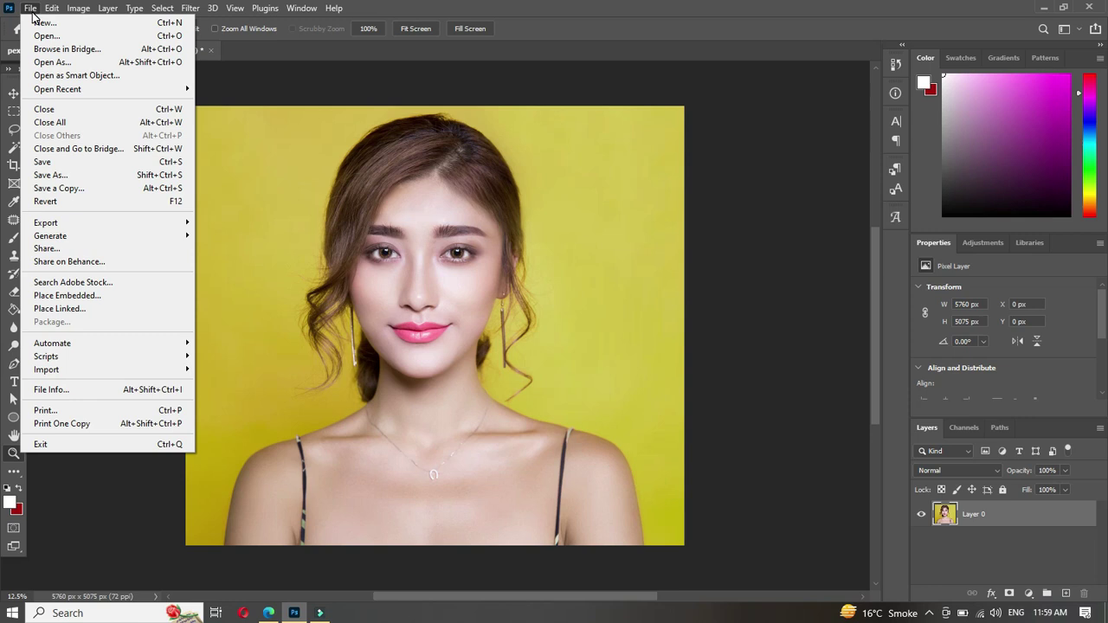
left_click(102, 299)
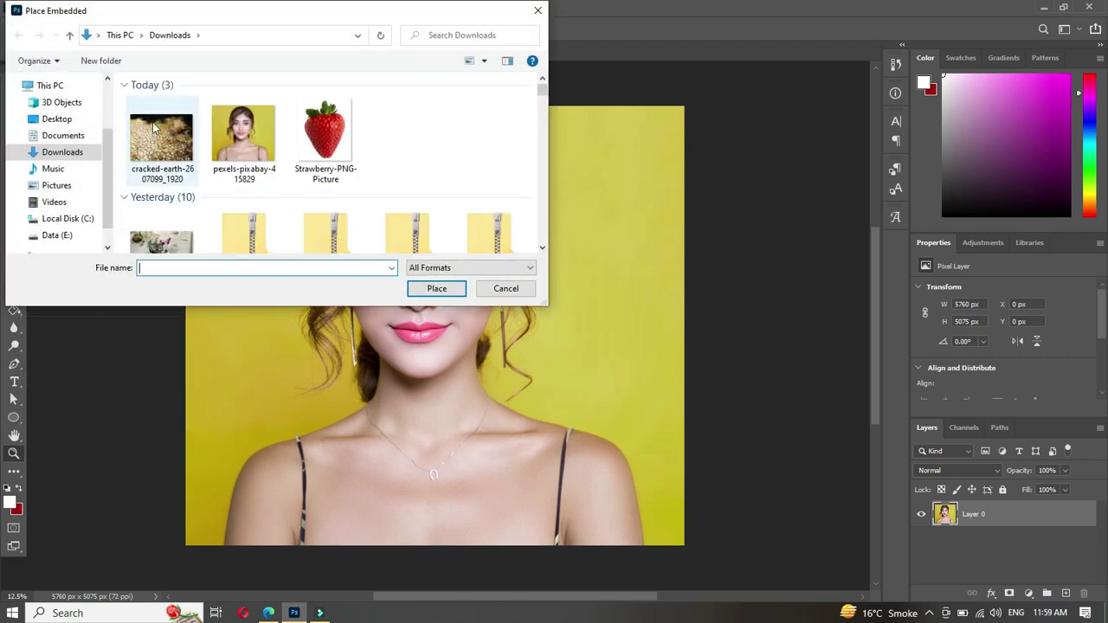
double_click(154, 140)
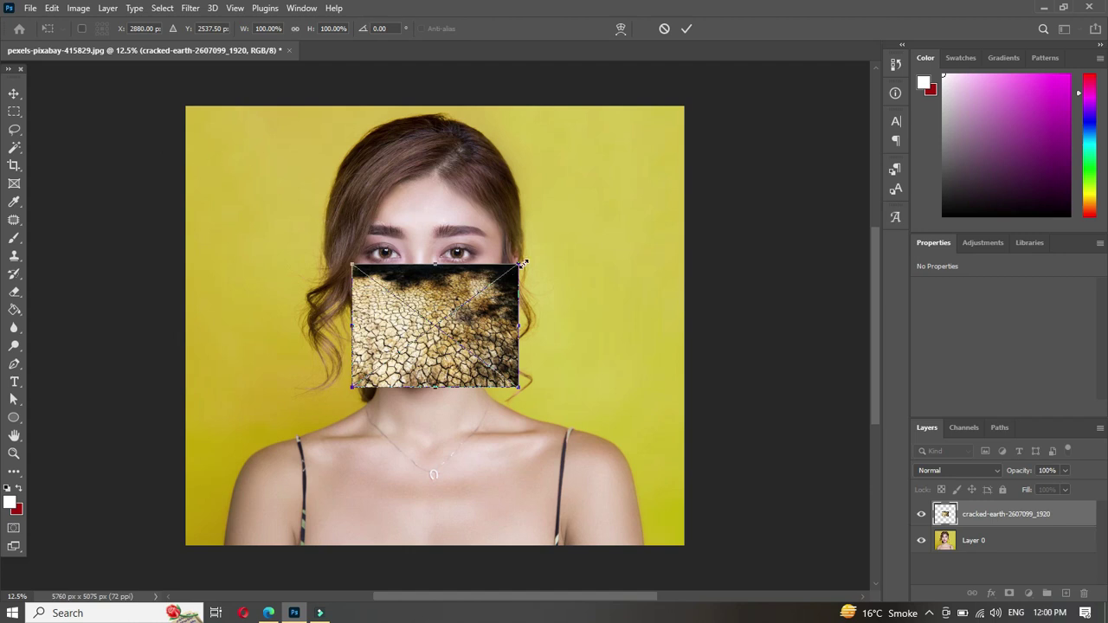
left_click_drag(522, 262, 665, 146)
Step: Nudge the cracked-earth texture up to X 1936 px, Y 344 px and commit the transform
left_click_drag(565, 244, 567, 232)
key("z")
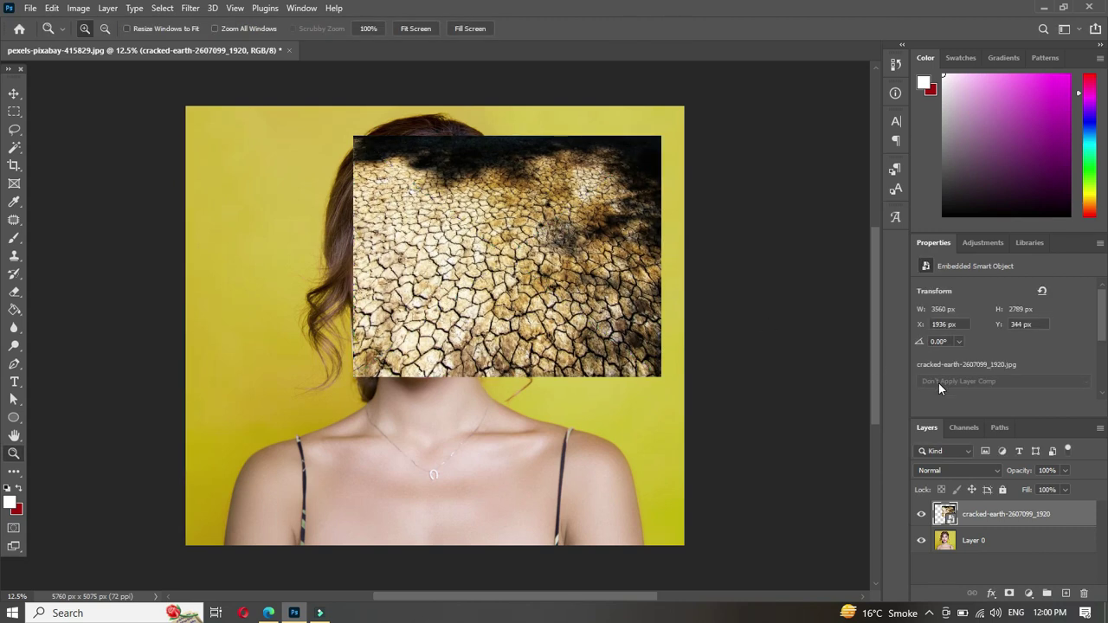
Step: Give the texture layer 68% opacity and Darker Color blending, and add a layer mask
left_click_drag(1018, 469, 1000, 473)
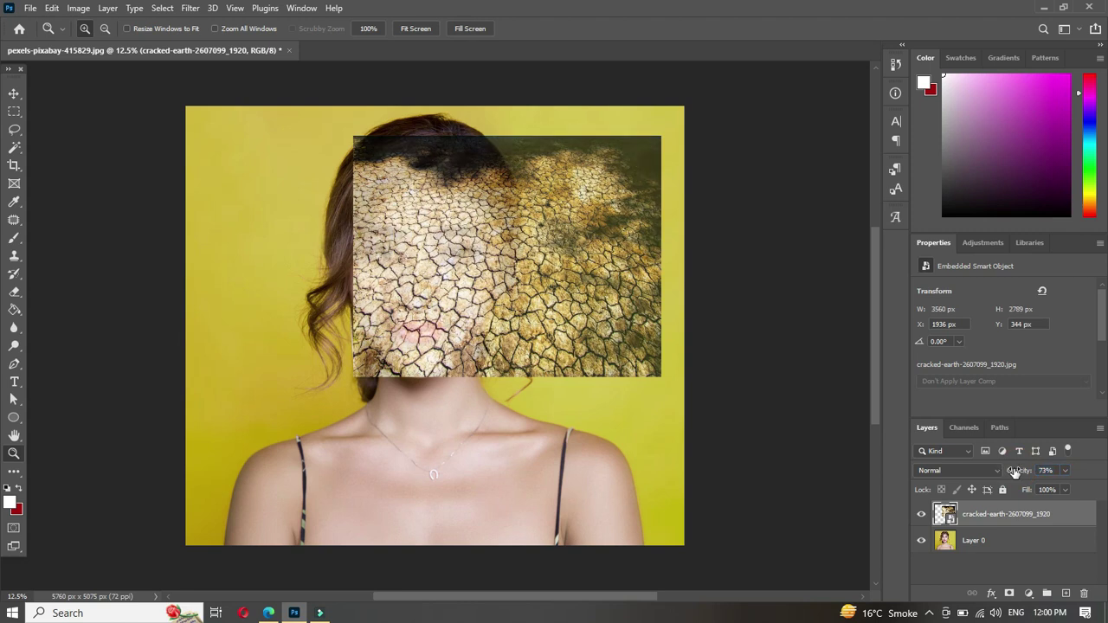
left_click_drag(1015, 470, 1012, 470)
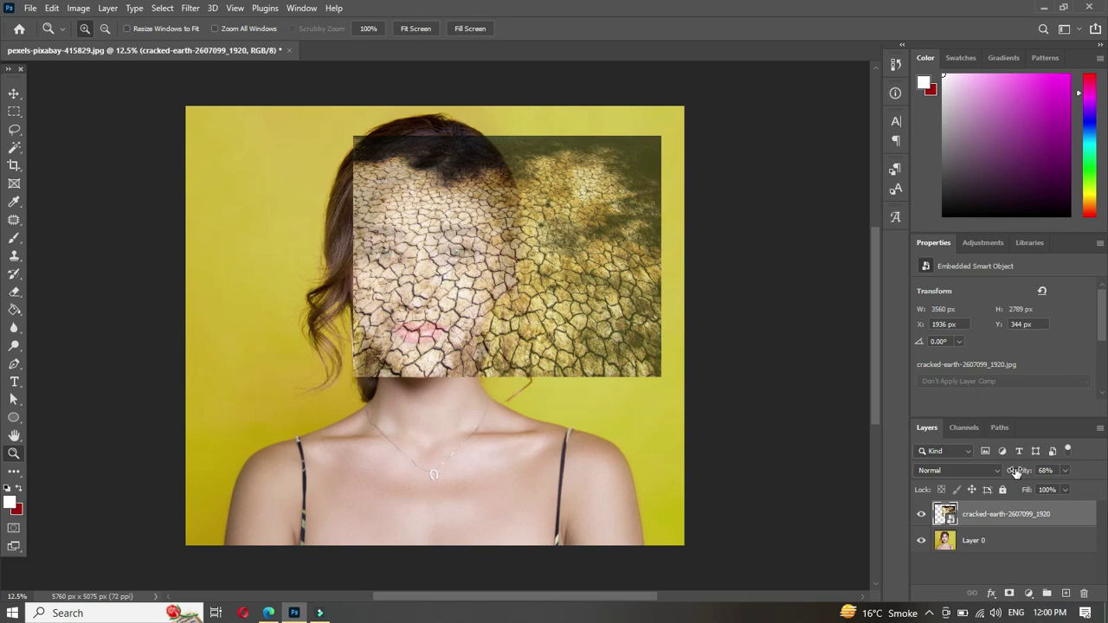
left_click(961, 473)
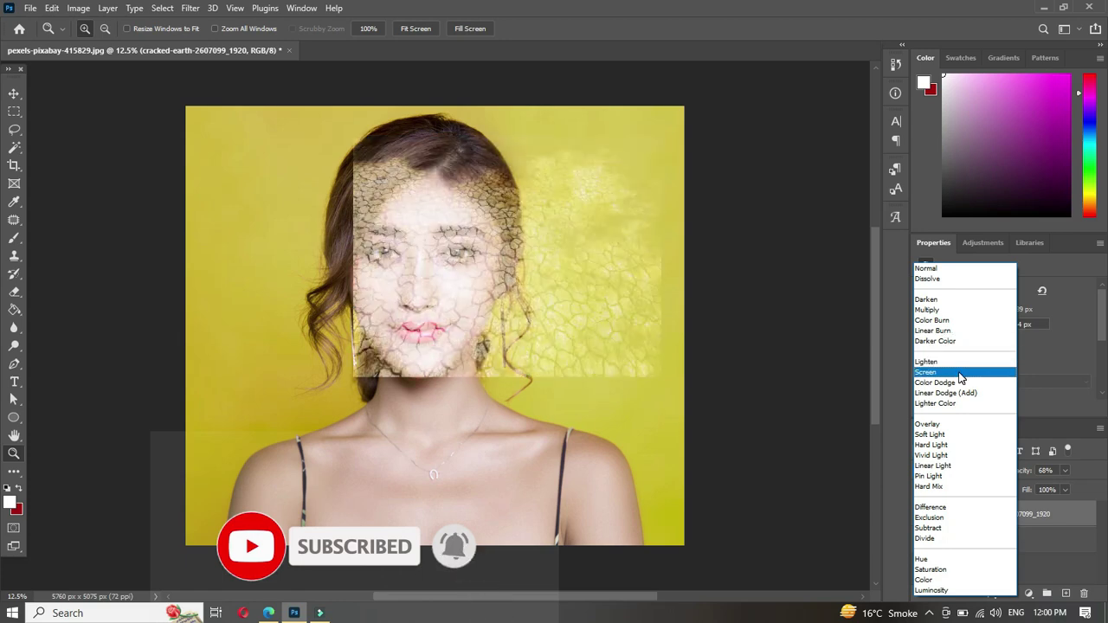
left_click(958, 465)
left_click(959, 473)
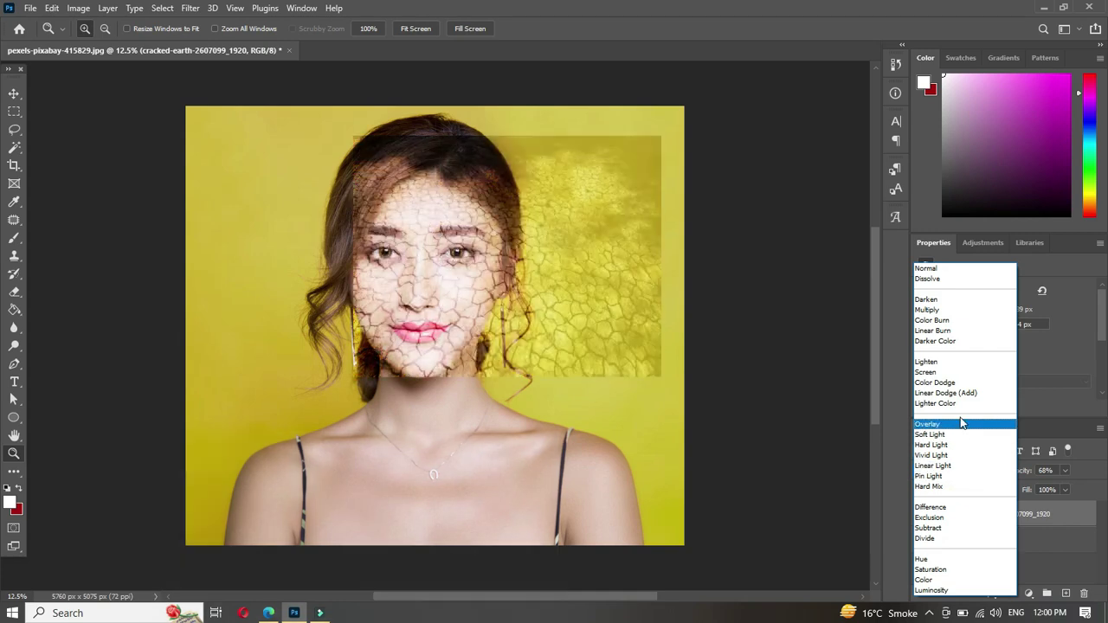
left_click(968, 343)
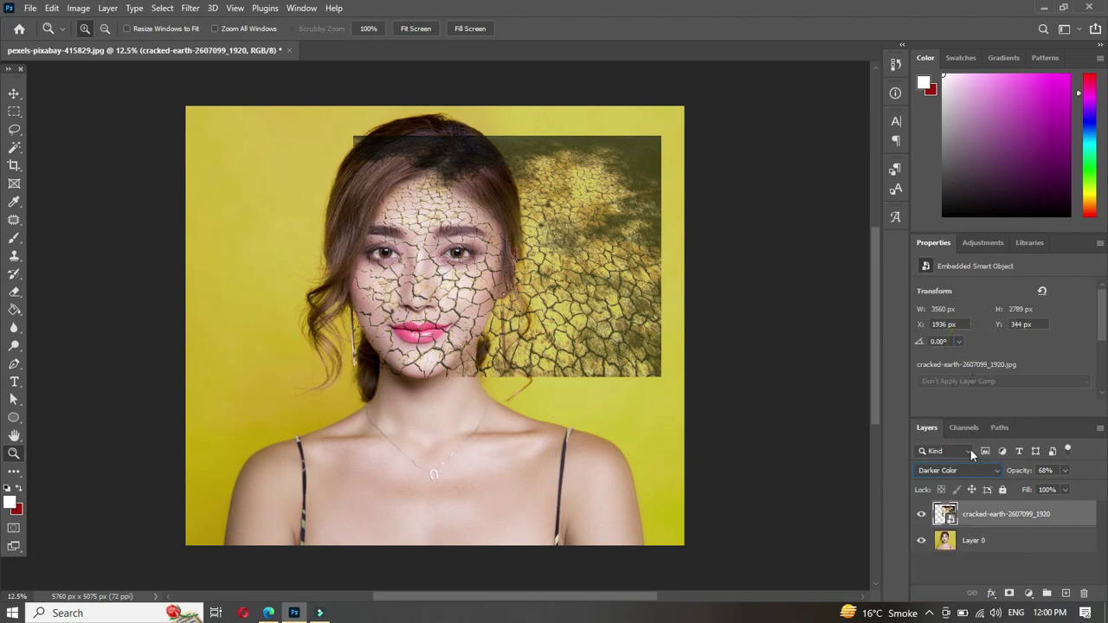
left_click(1009, 595)
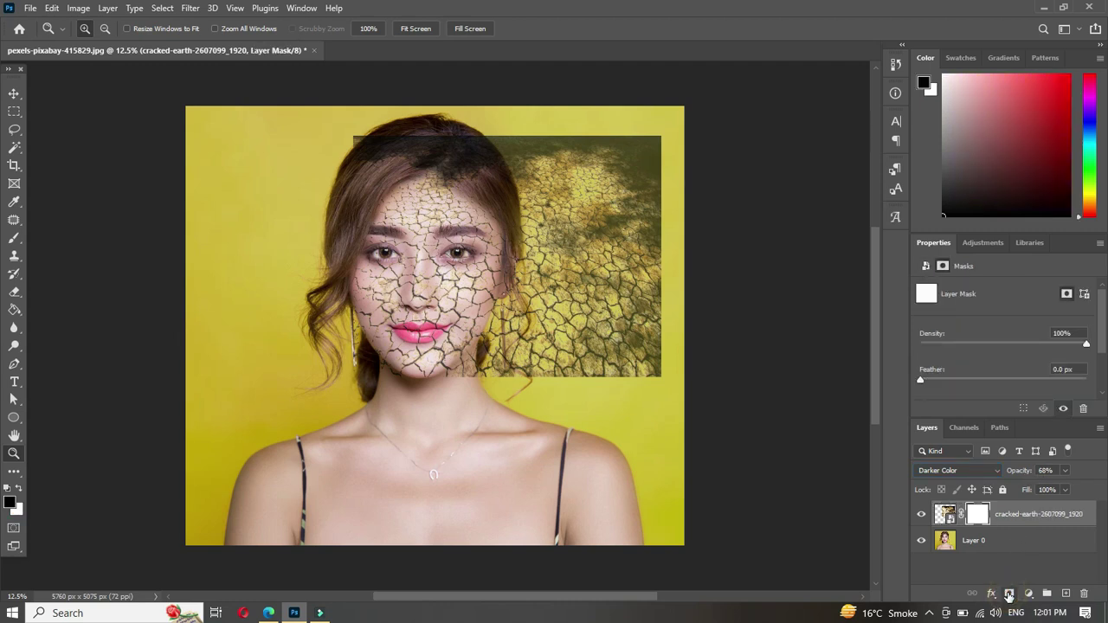
Step: Target the texture's layer mask and set up the Brush tool with 50% flow
left_click(986, 518)
left_click(14, 239)
right_click(14, 239)
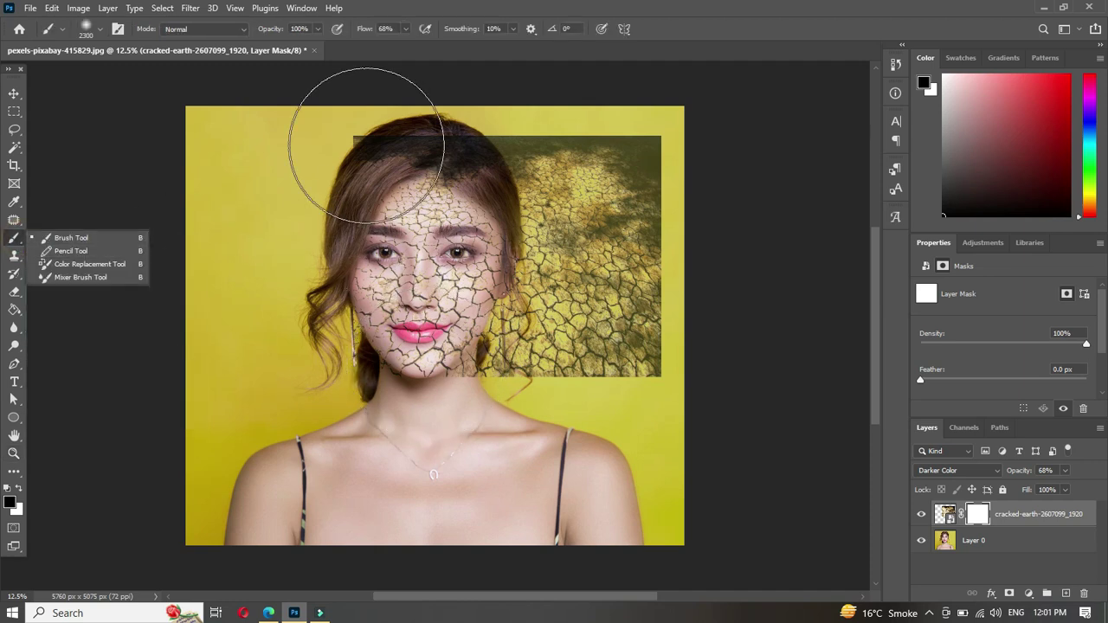
left_click(364, 30)
left_click(384, 28)
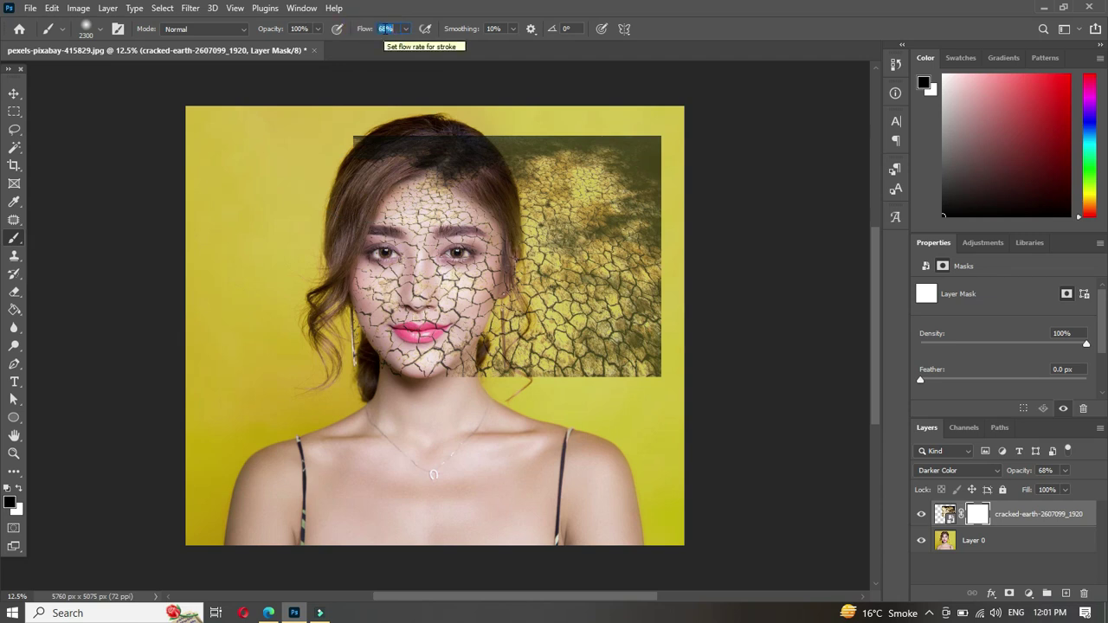
type("50")
key("Return")
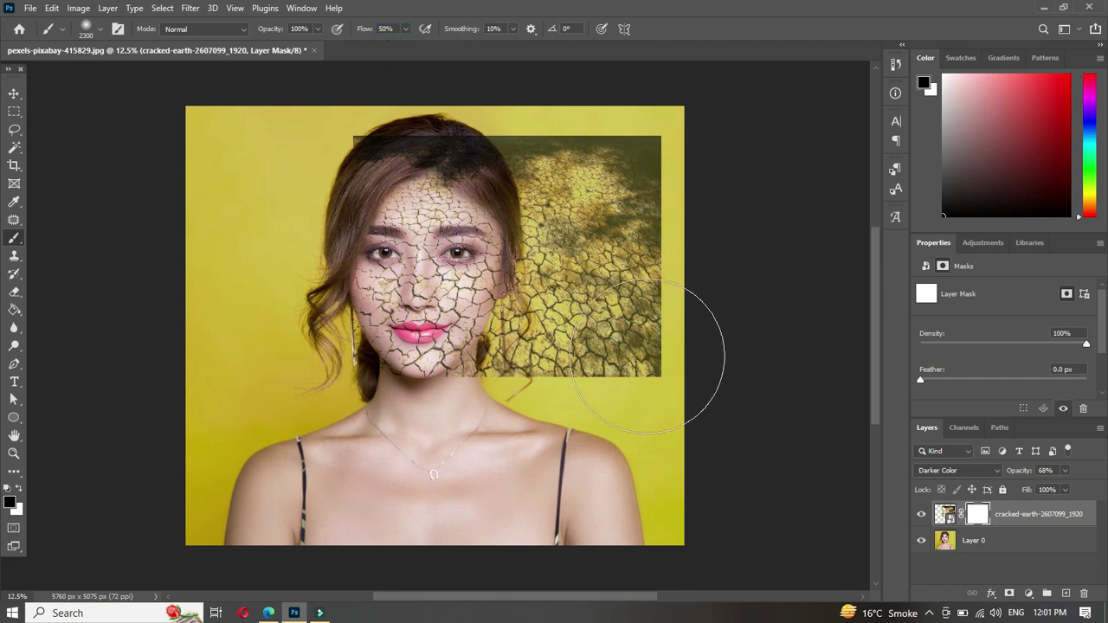
Step: Paint the mask black over the right-side background and the dark band above the head
mouse_move(633, 387)
left_mouse_down()
mouse_move(673, 141)
mouse_move(633, 377)
mouse_move(668, 148)
mouse_move(663, 338)
mouse_move(673, 178)
mouse_move(679, 322)
mouse_move(646, 324)
mouse_move(646, 193)
mouse_move(609, 403)
mouse_move(644, 124)
mouse_move(594, 396)
mouse_move(618, 248)
mouse_move(616, 143)
left_mouse_up()
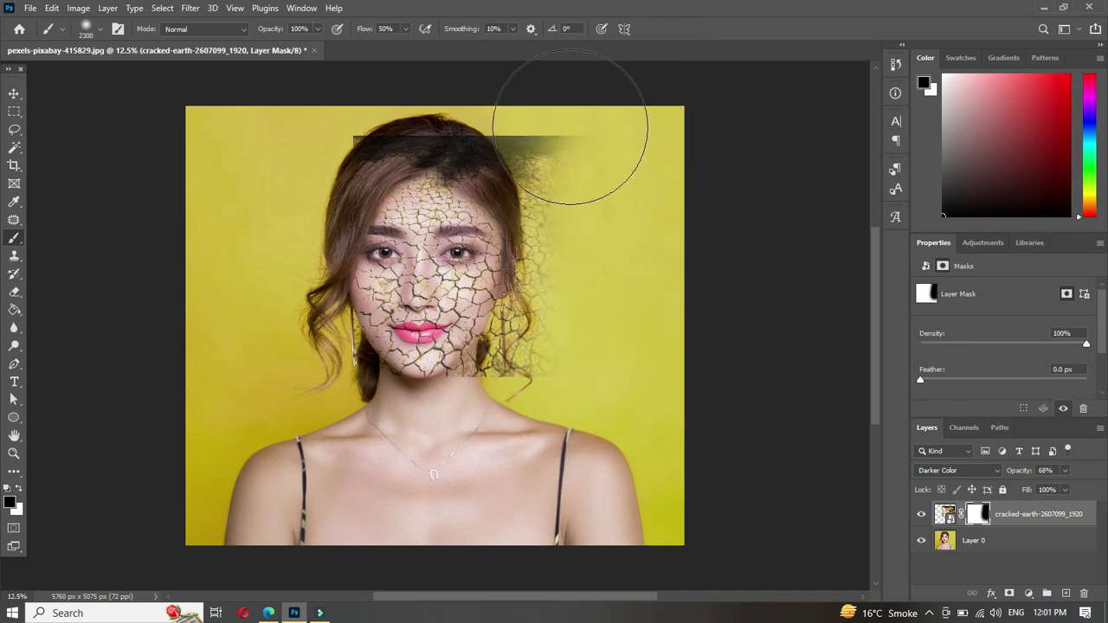
mouse_move(579, 165)
left_mouse_down()
mouse_move(569, 124)
mouse_move(482, 82)
mouse_move(298, 87)
mouse_move(572, 91)
mouse_move(569, 77)
mouse_move(586, 111)
mouse_move(608, 120)
mouse_move(594, 75)
mouse_move(619, 217)
mouse_move(594, 112)
mouse_move(609, 286)
mouse_move(626, 359)
mouse_move(599, 321)
mouse_move(601, 199)
mouse_move(594, 418)
left_mouse_up()
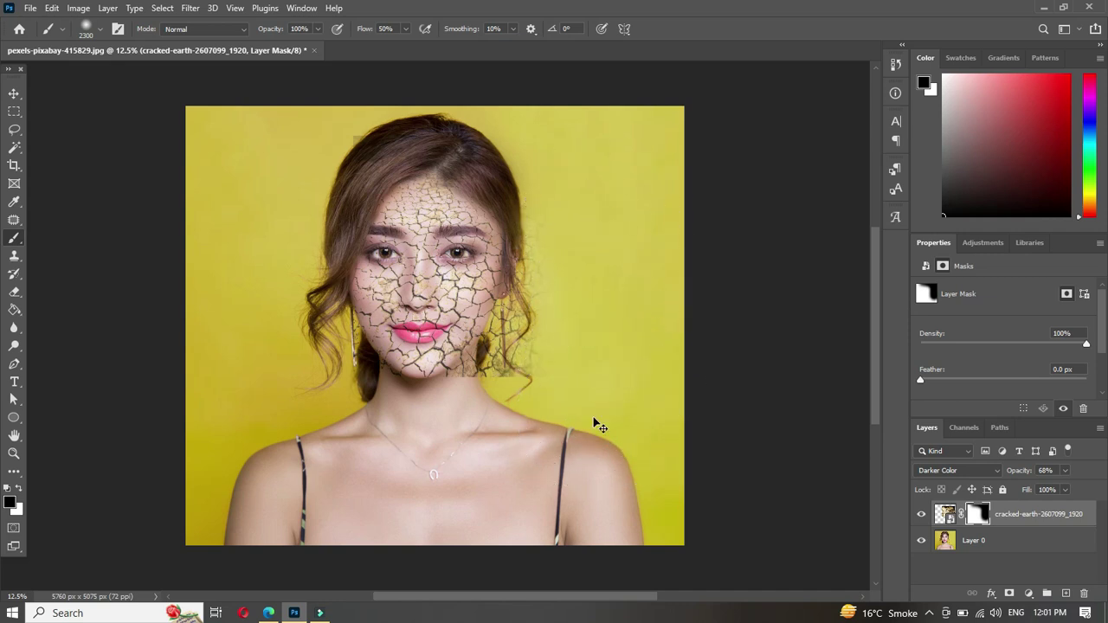
key("ctrl+plus")
Step: Mask out the leftover texture beside the face
left_click(634, 323)
mouse_move(634, 323)
left_mouse_down()
mouse_move(594, 457)
mouse_move(606, 408)
left_mouse_up()
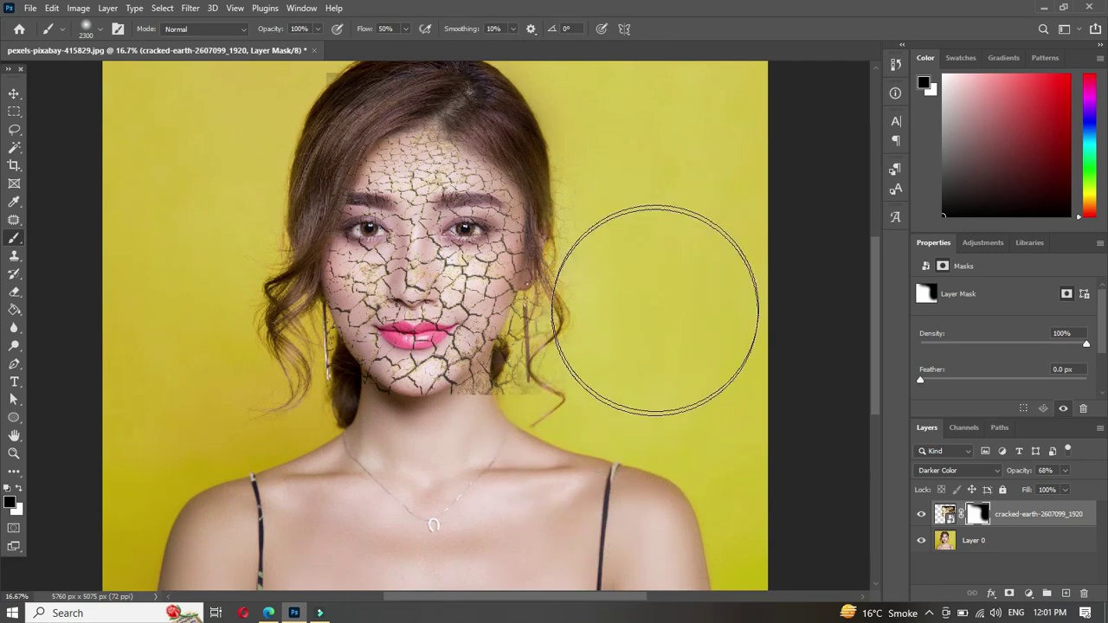
left_click_drag(656, 287, 594, 445)
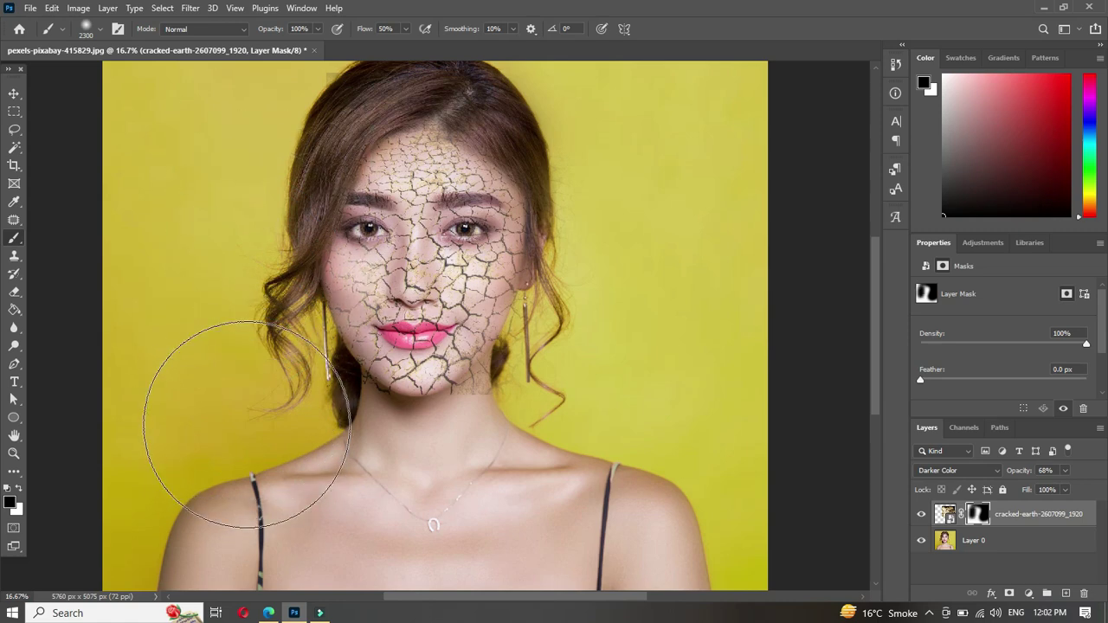
Step: Raise the brush flow and mask texture off the shoulder and yellow background
left_click_drag(383, 29, 369, 42)
type("69")
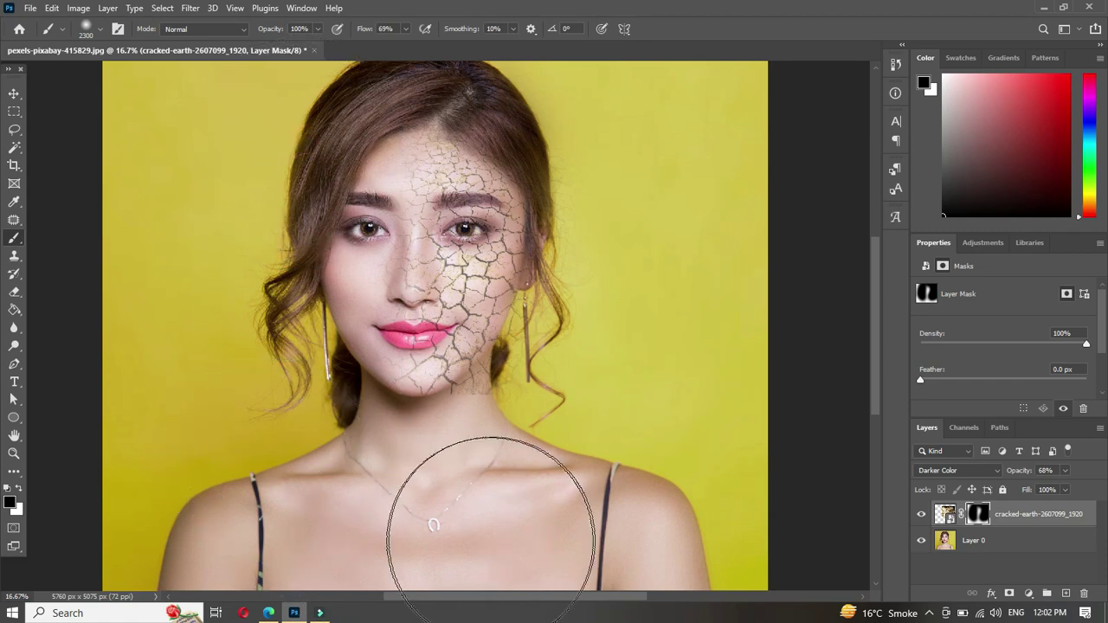
left_click(548, 488)
left_click_drag(557, 480, 562, 426)
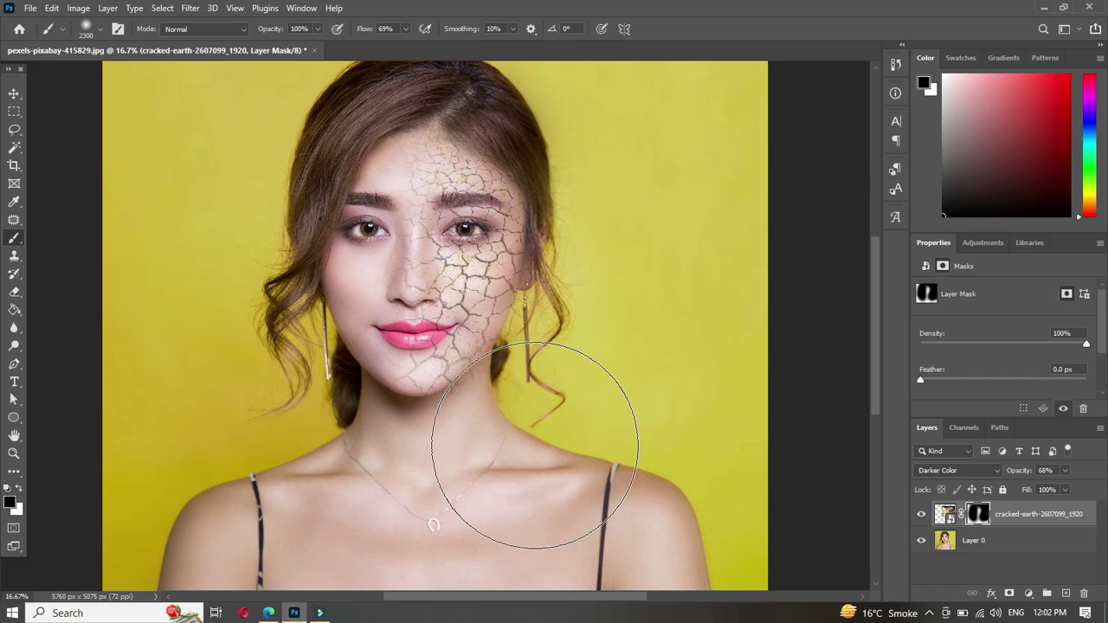
left_click(539, 451)
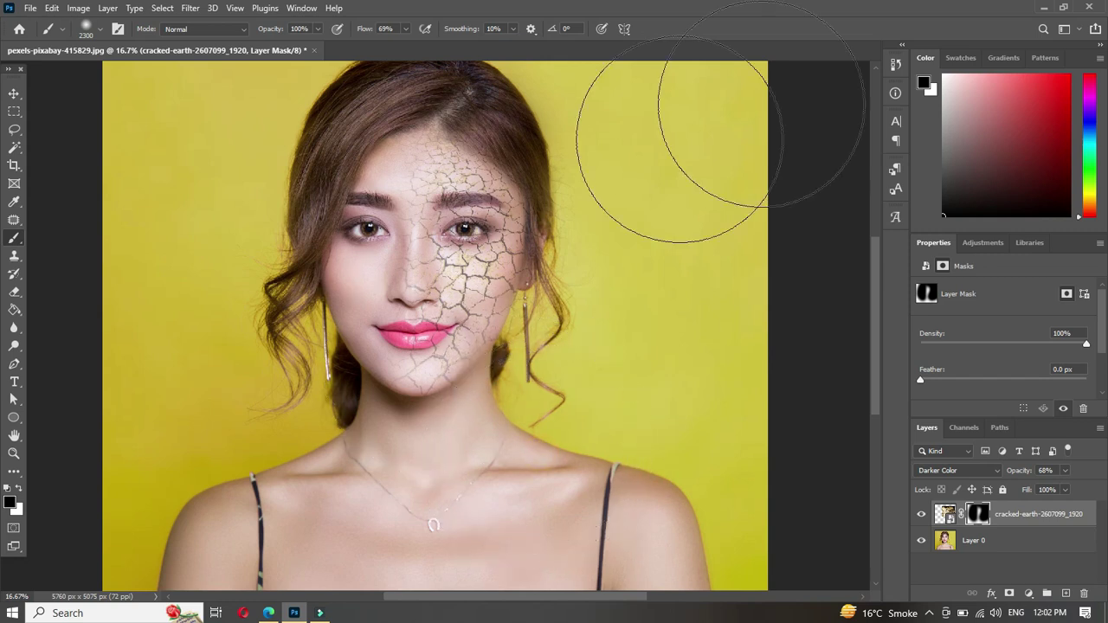
left_click(632, 284)
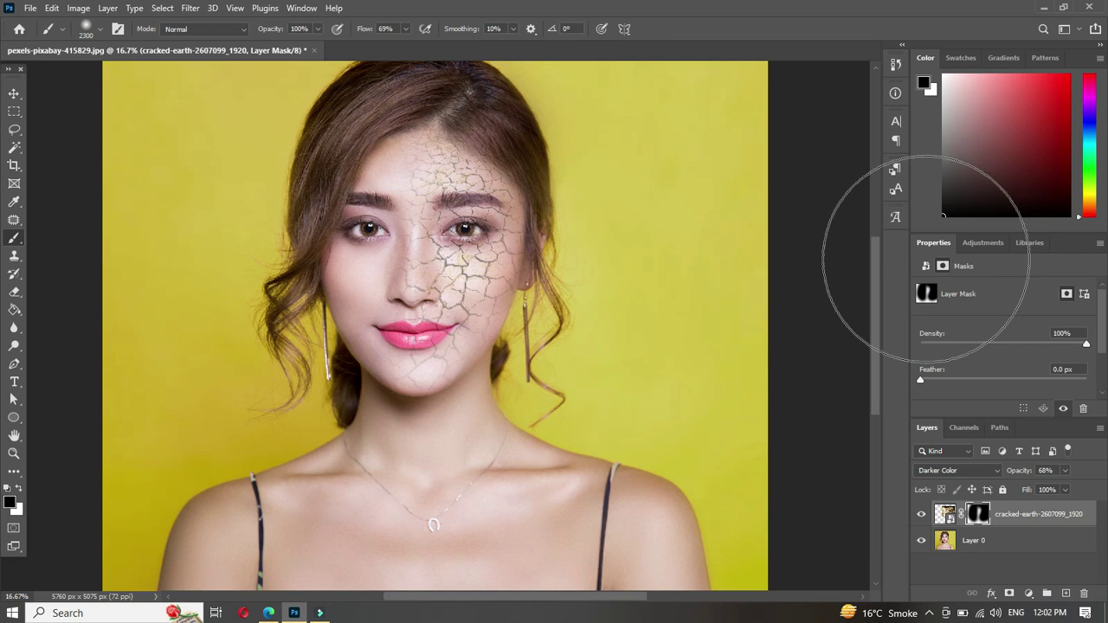
key("v")
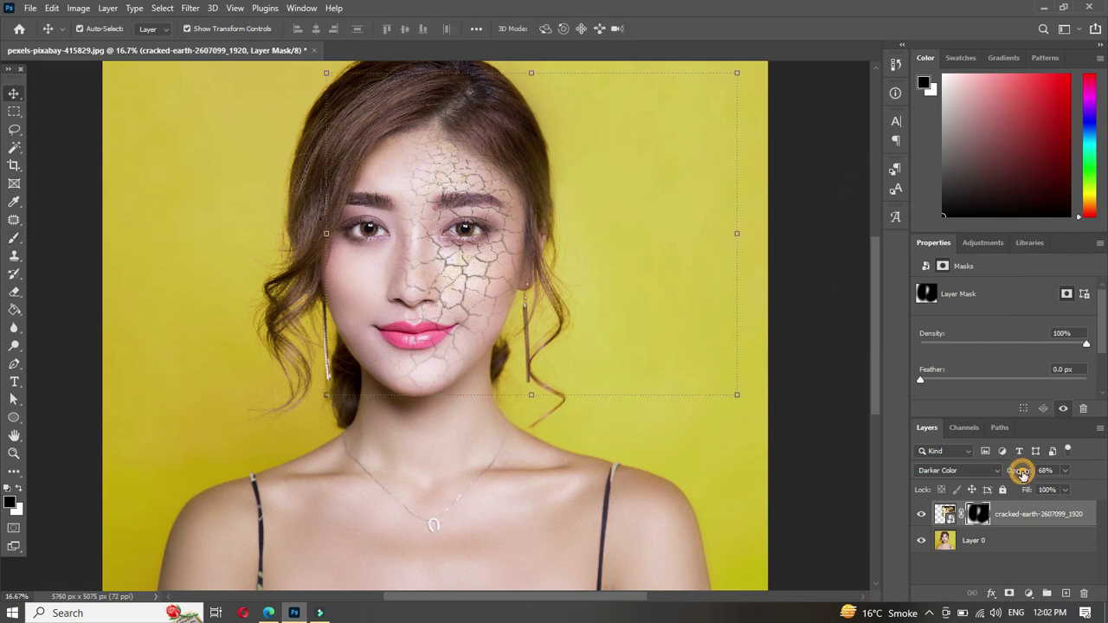
Step: Set the texture layer to 100% opacity and stamp visible layers into a merged Layer 1
left_click_drag(1024, 477, 1079, 472)
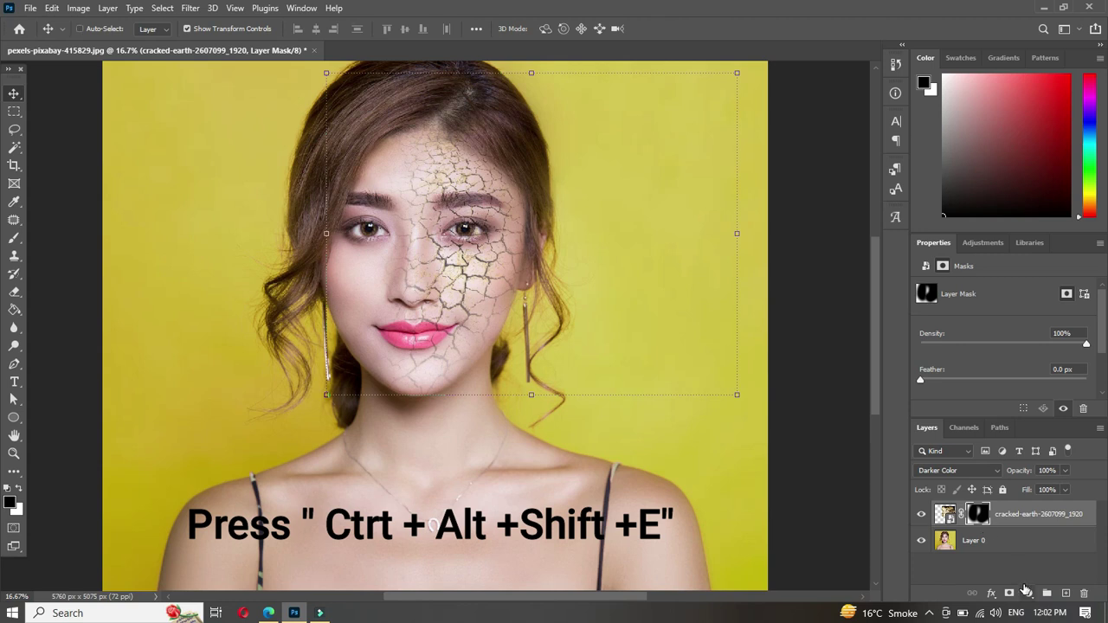
key("ctrl+alt+shift+e")
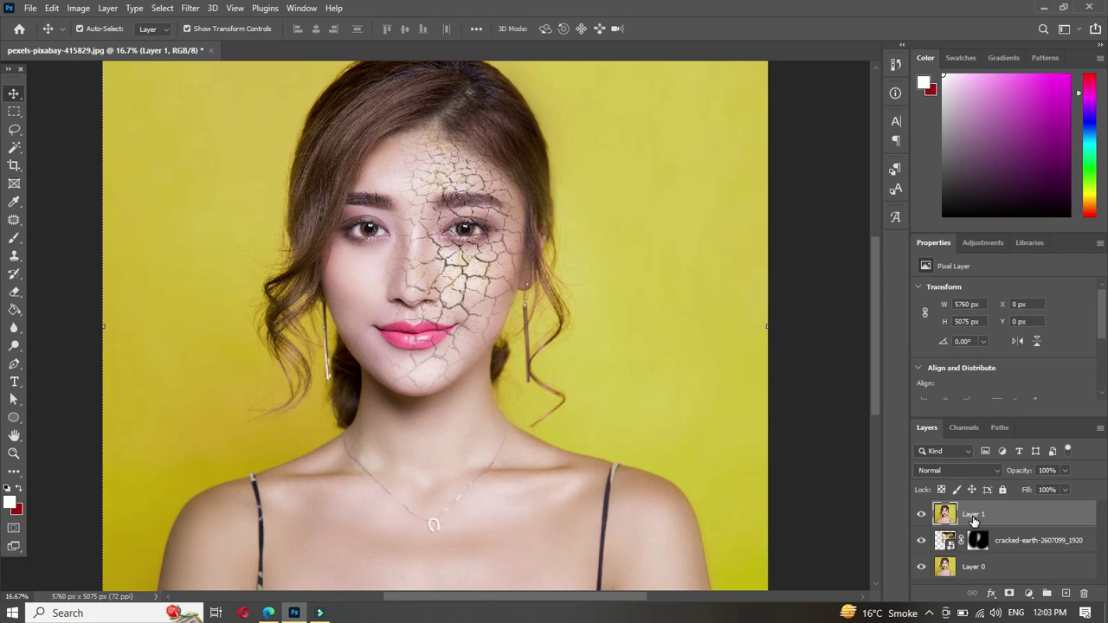
left_click(192, 9)
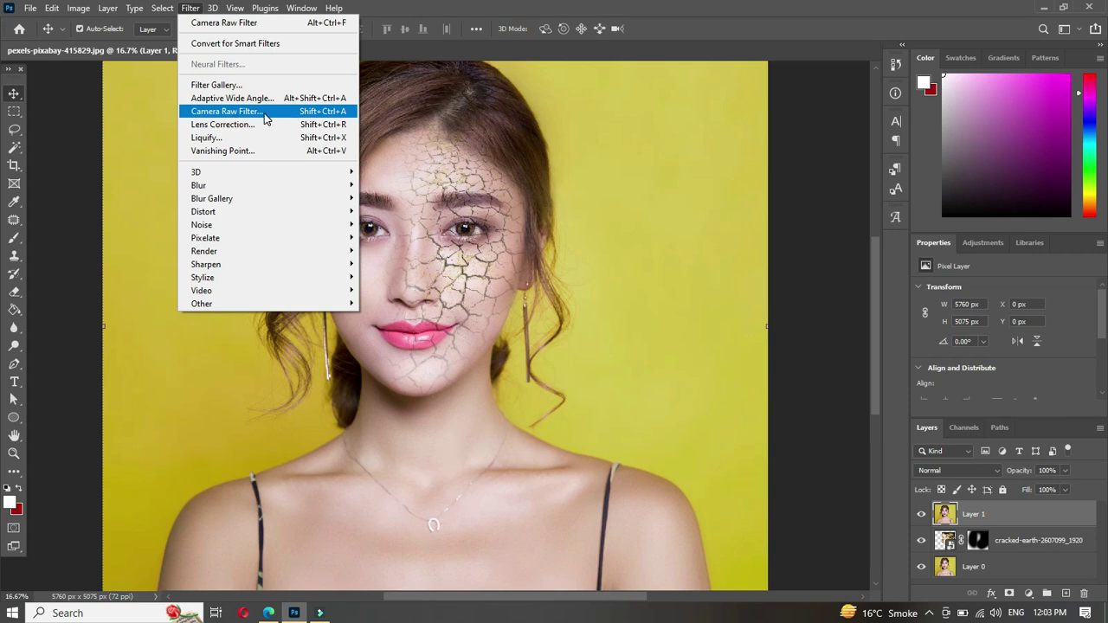
Step: In the Camera Raw Filter, set Temperature to +5 and Tint to -7
left_click(313, 114)
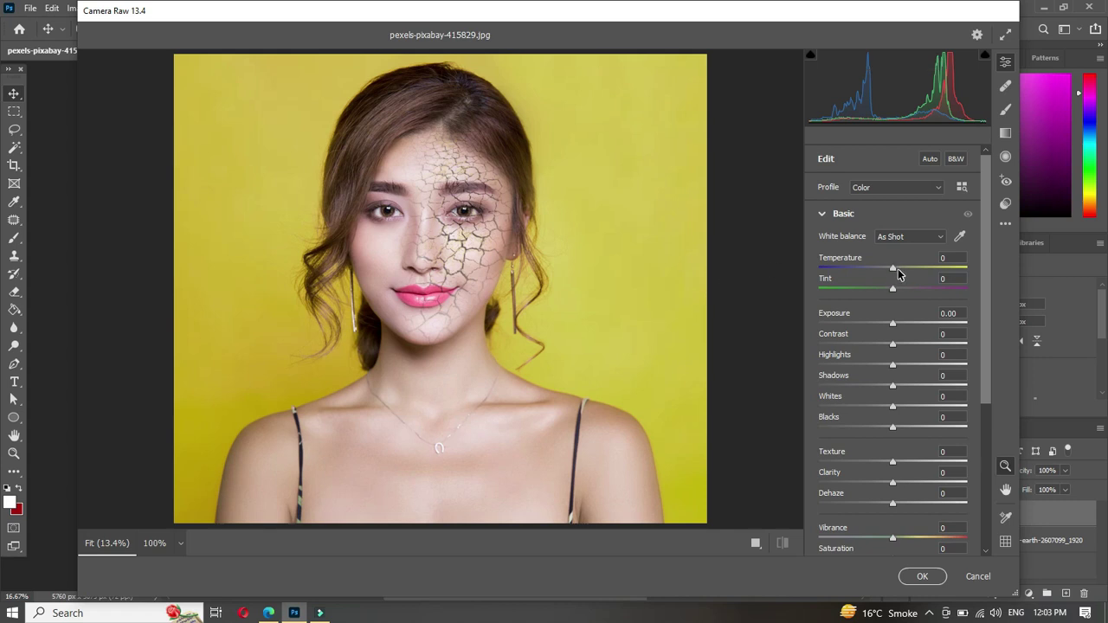
left_click(898, 274)
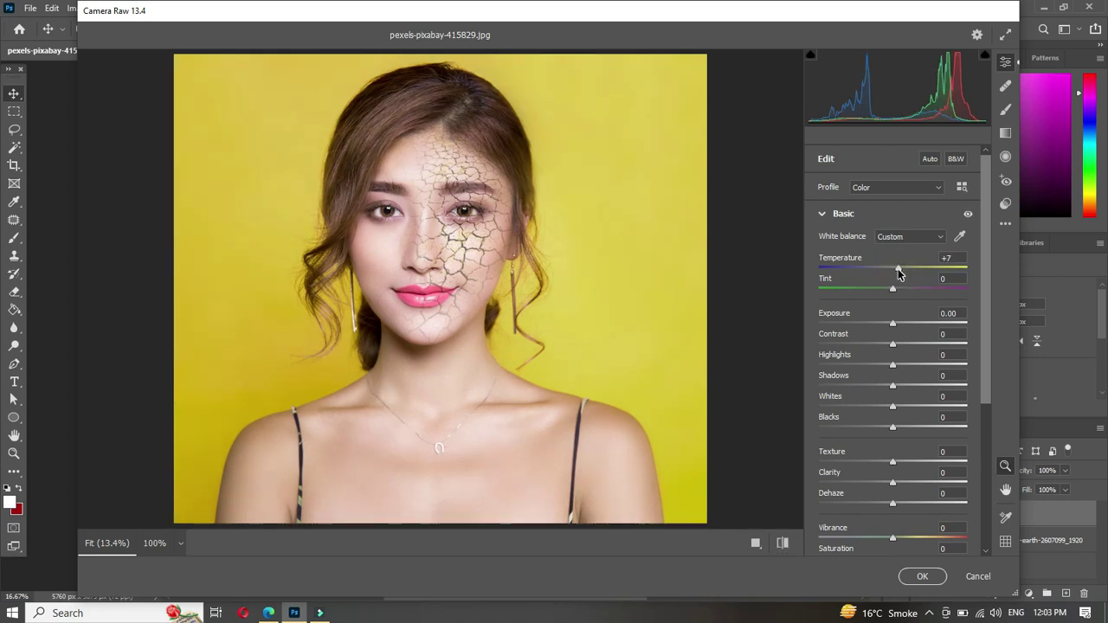
left_click(903, 272)
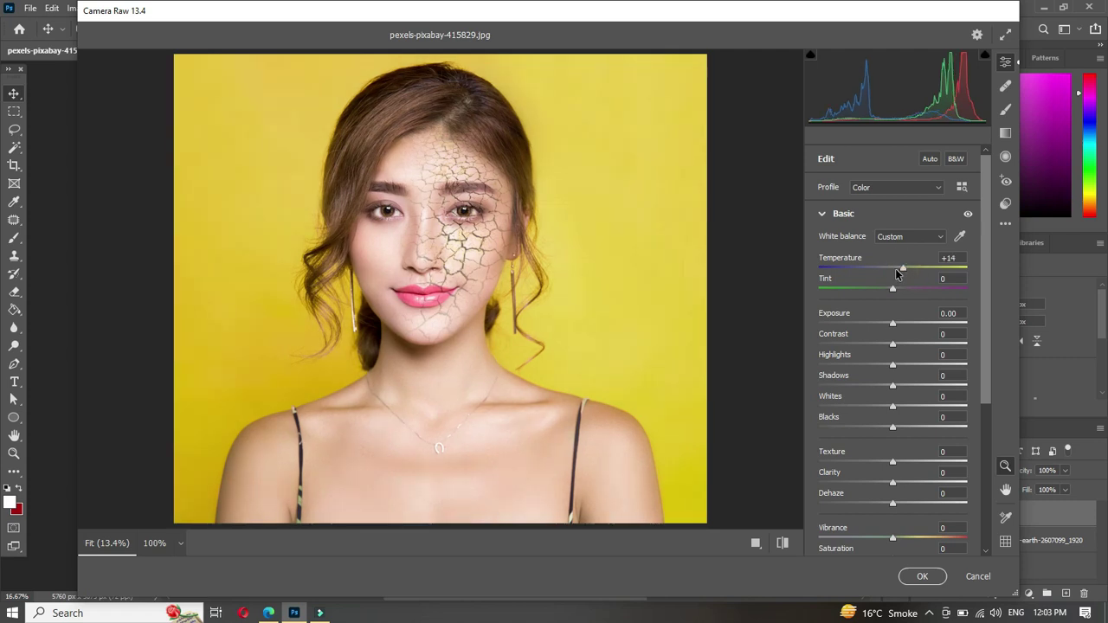
left_click(896, 271)
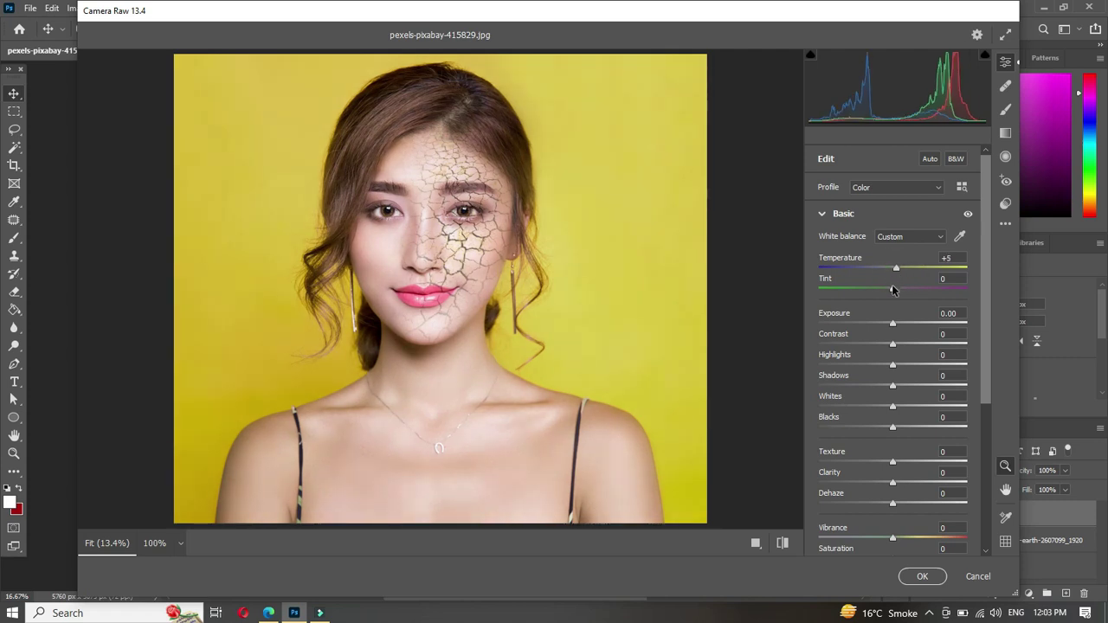
left_click(890, 292)
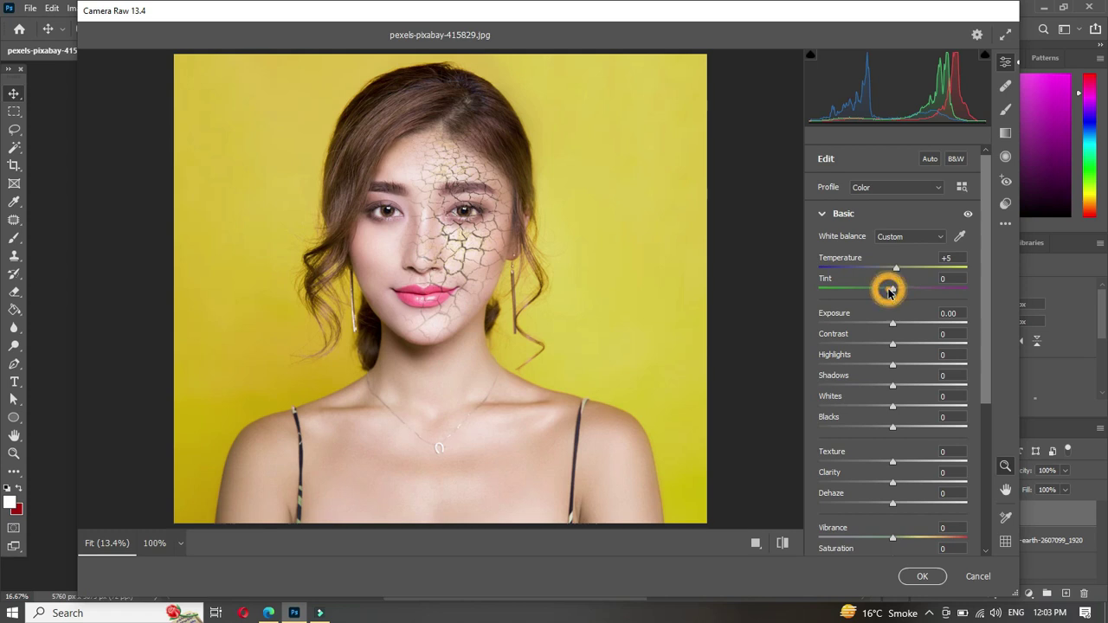
left_click(888, 292)
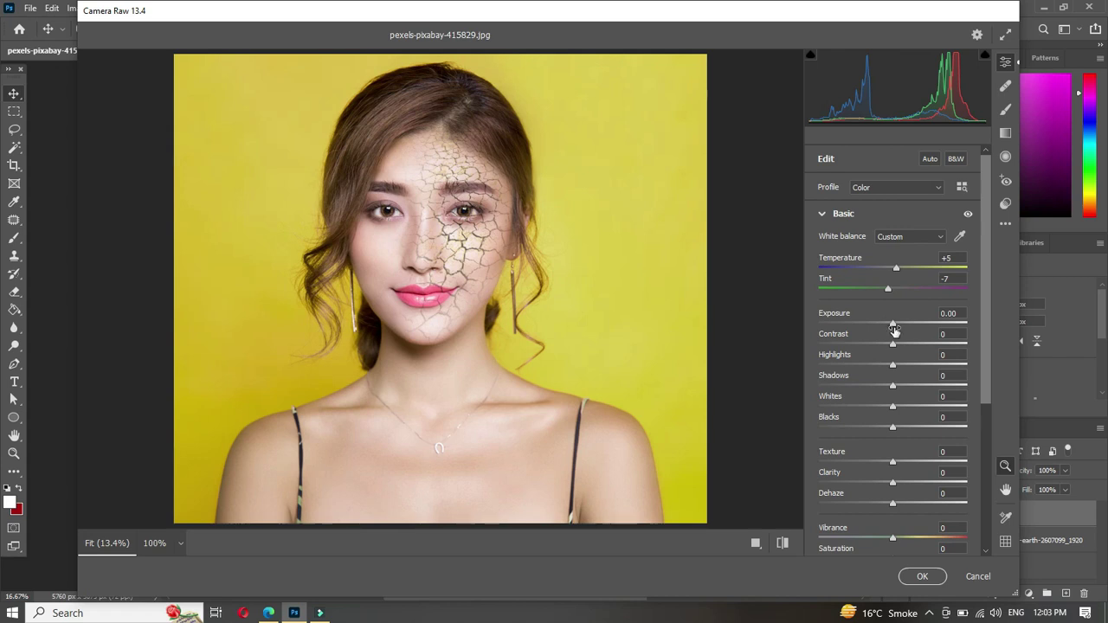
Step: Set Exposure -0.30, Highlights +7 and Texture +8, and apply the Camera Raw grade
left_click(895, 325)
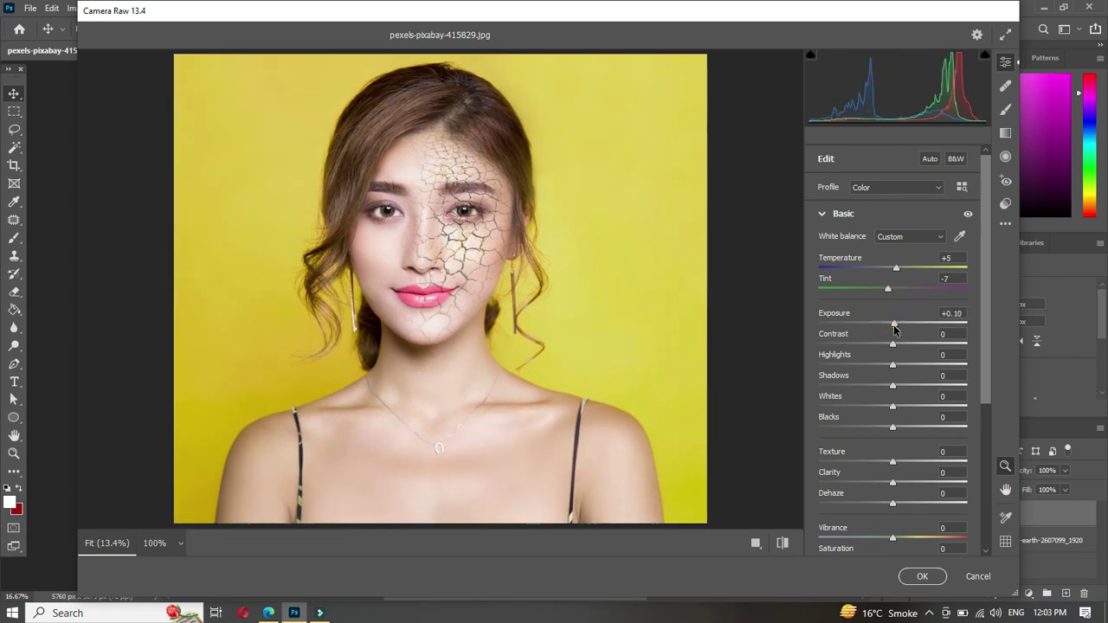
left_click(888, 329)
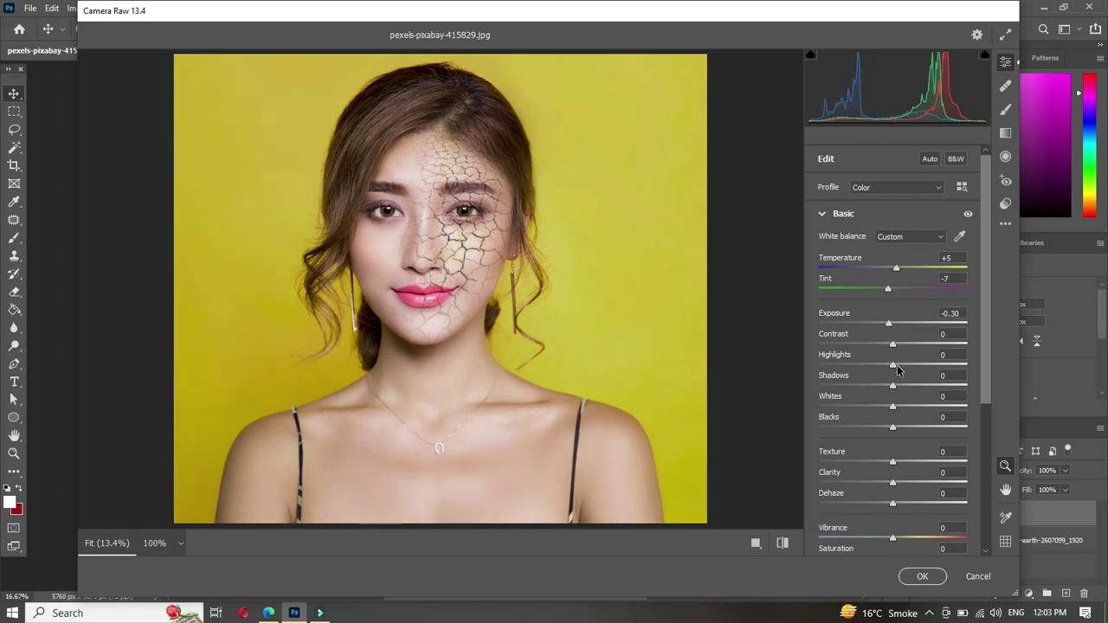
left_click_drag(897, 371, 900, 371)
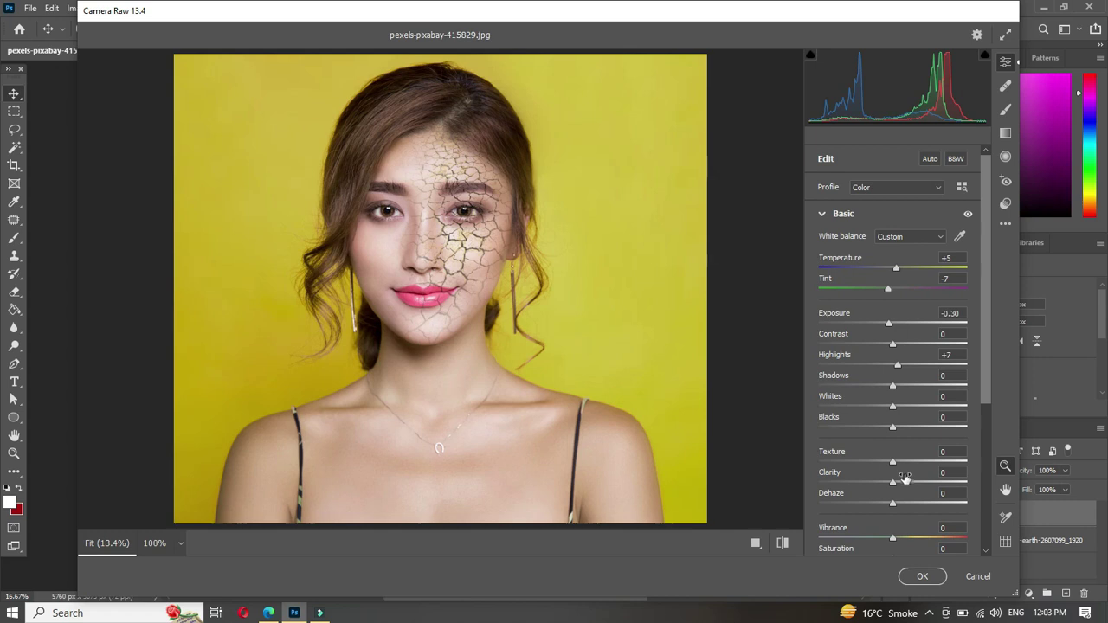
left_click(899, 464)
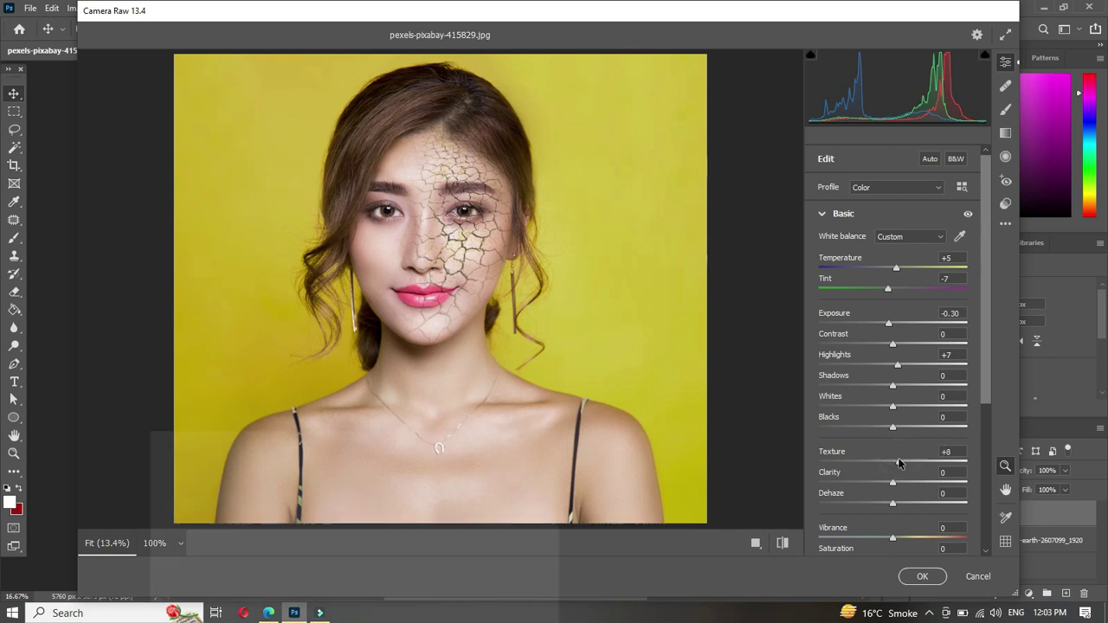
left_click(922, 578)
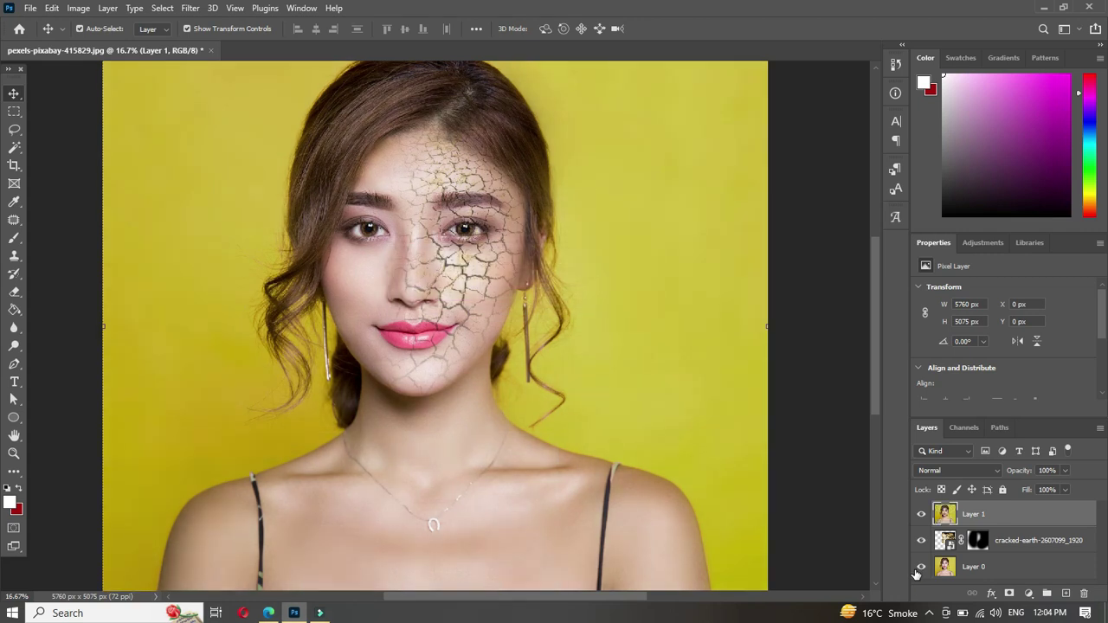
Step: Zoom out from 16.7% to 12.5% to view the whole finished portrait
key("ctrl+minus")
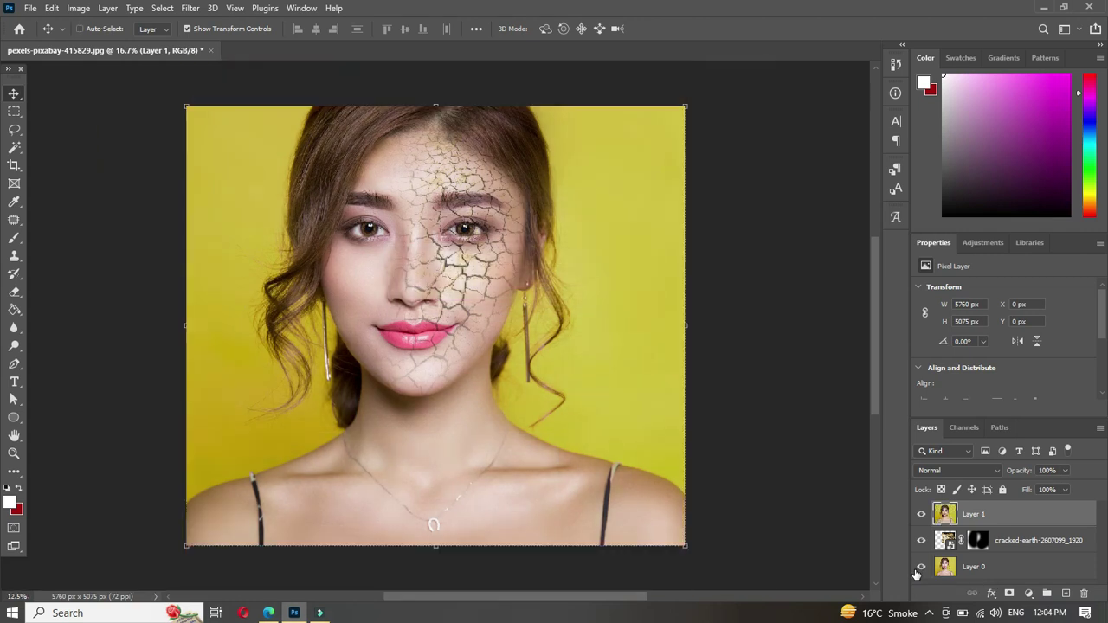